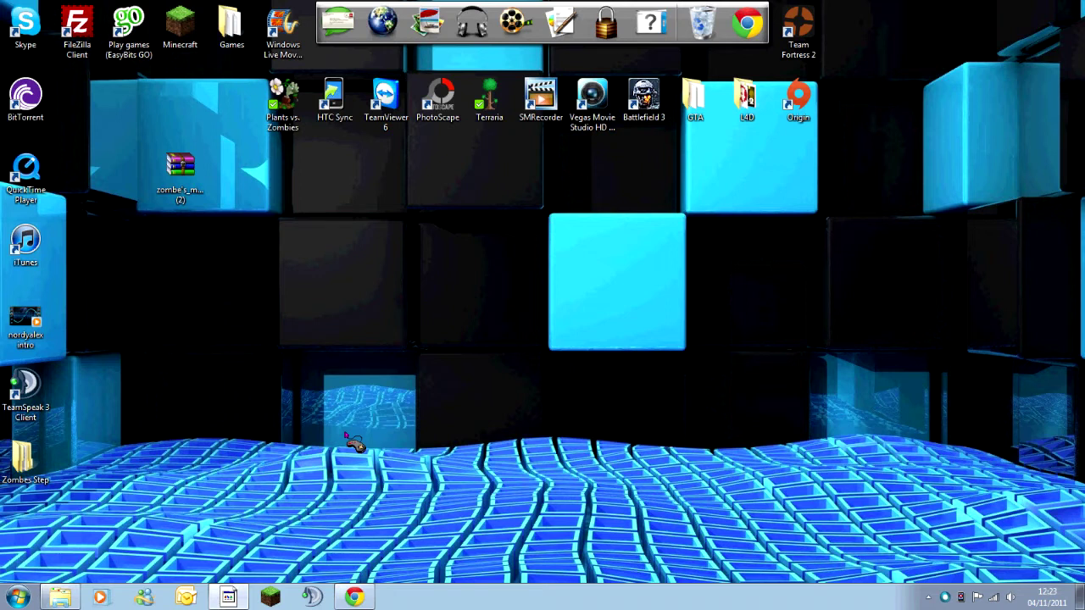
- Browse from Computer to the OS (C:) drive and open the account's profile folder inside Users
left_click(19, 598)
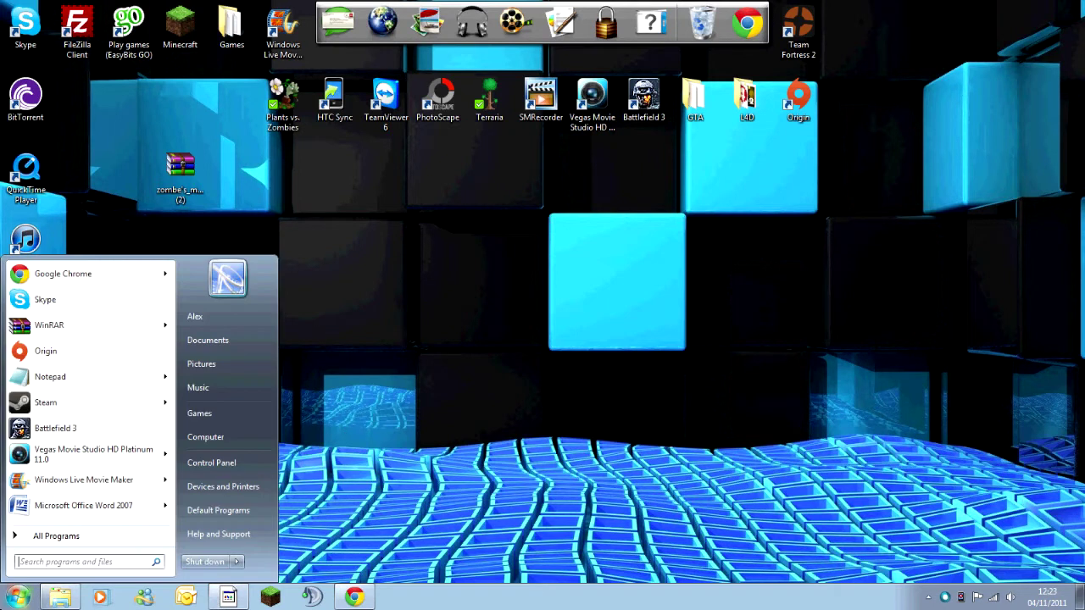
left_click(78, 564)
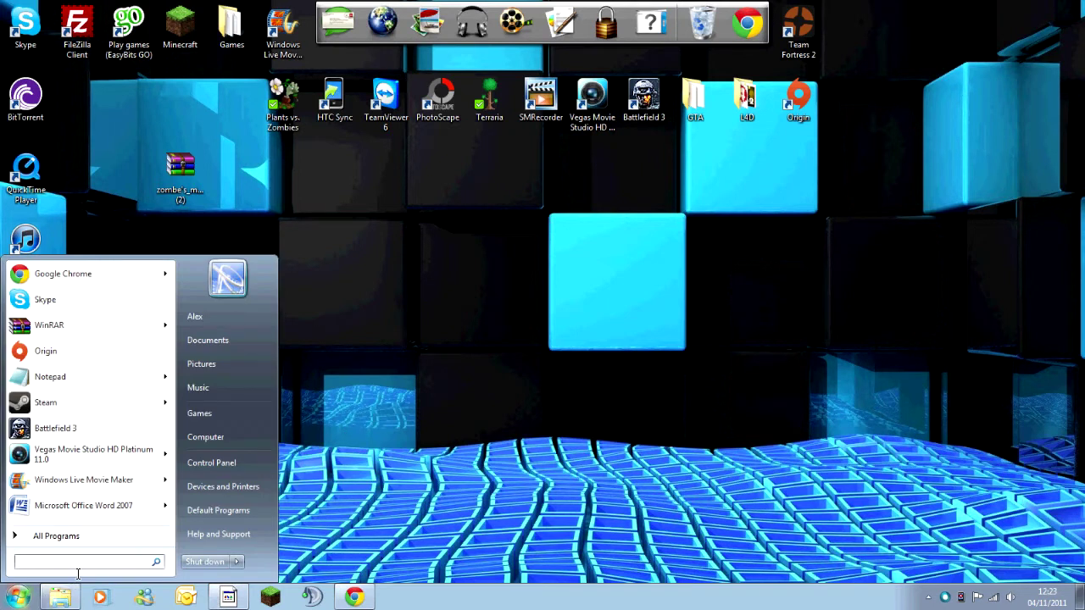
left_click(208, 438)
left_click_drag(545, 135, 628, 106)
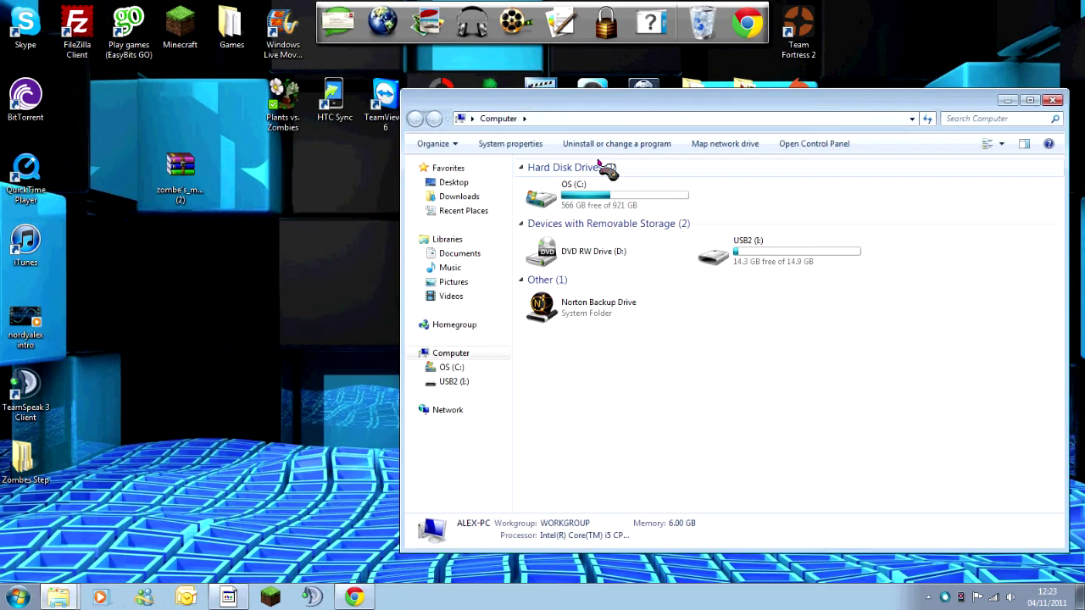
double_click(593, 203)
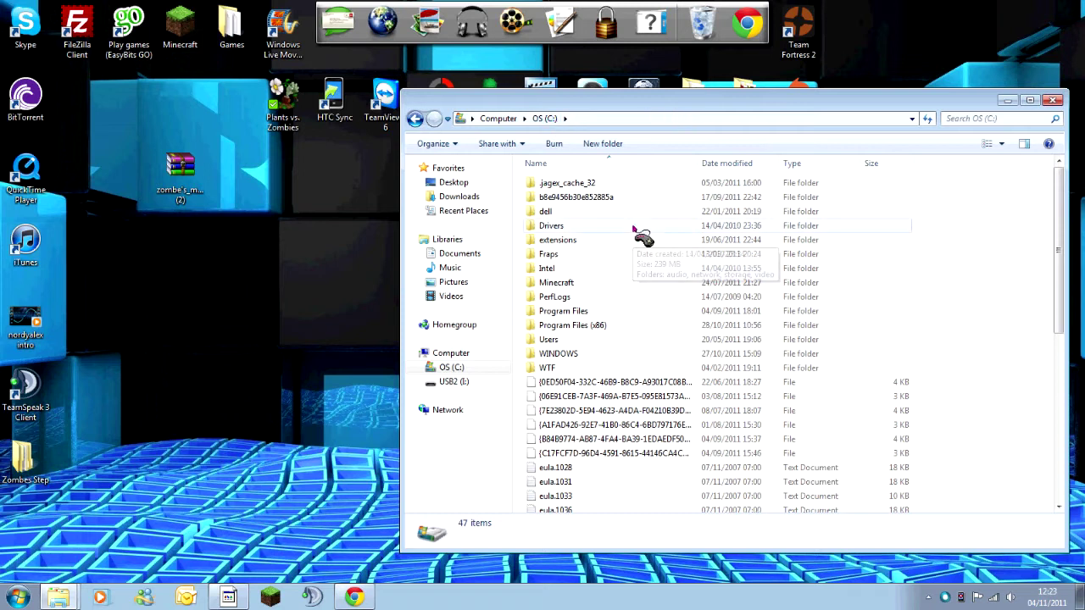
double_click(553, 339)
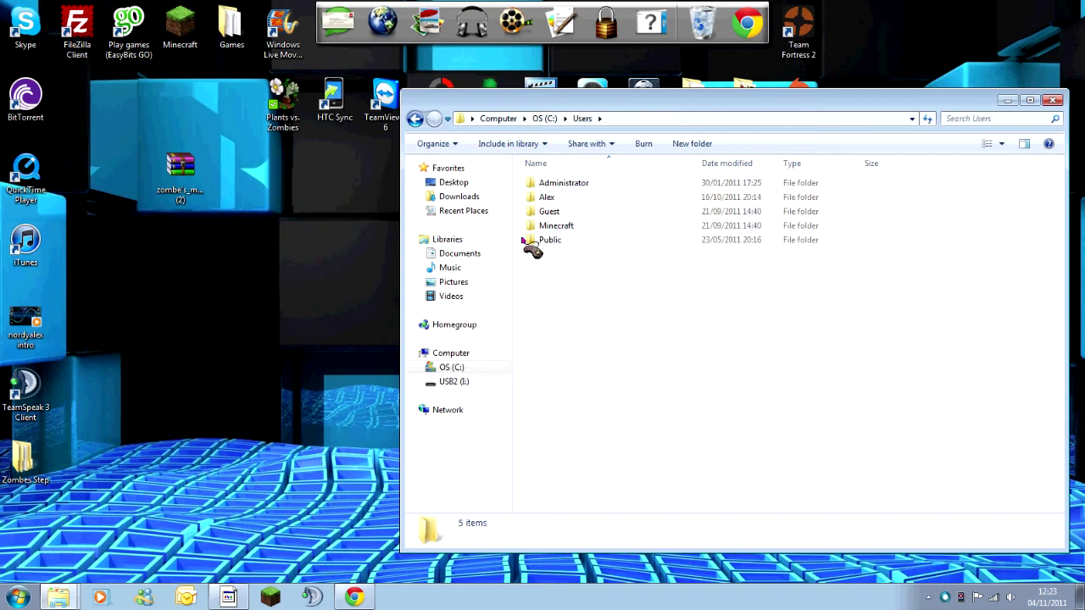
double_click(559, 199)
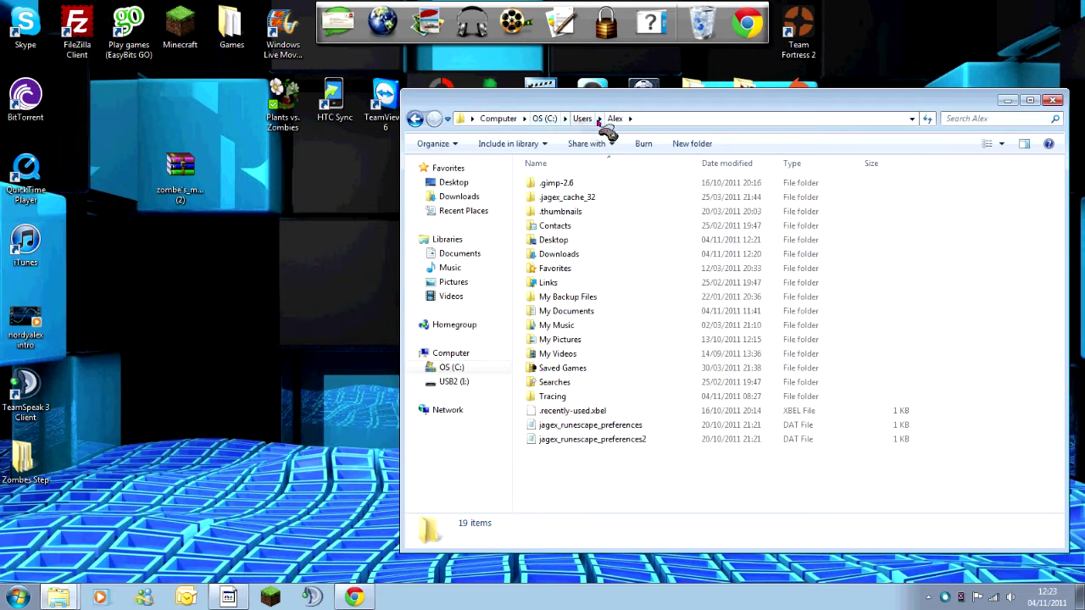
- Go to the hidden appdata folder by extending the profile folder's path, and open .minecraft inside Roaming
left_click(695, 119)
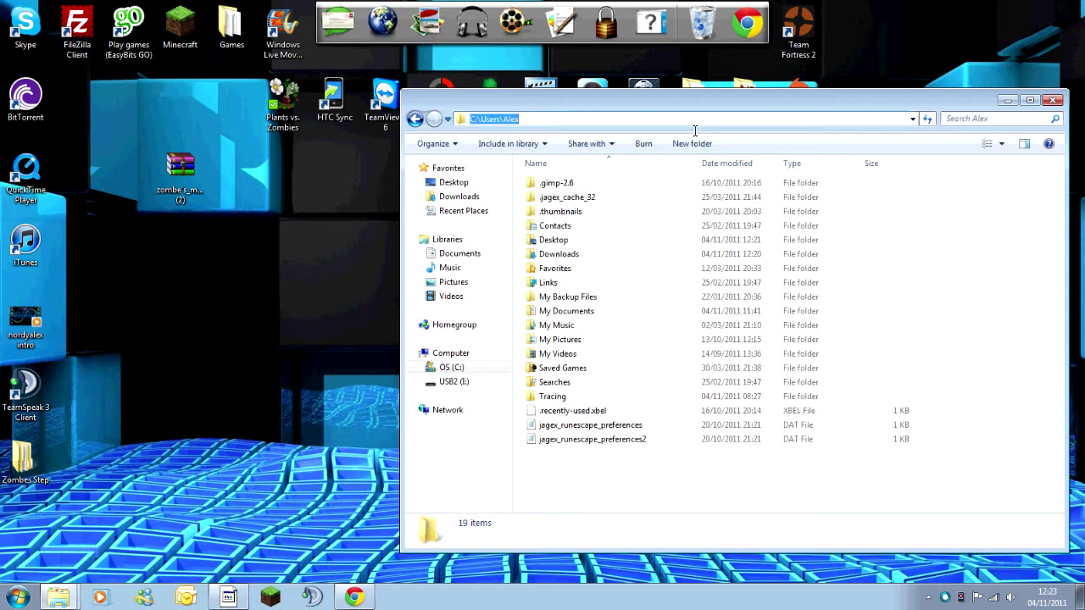
left_click(694, 131)
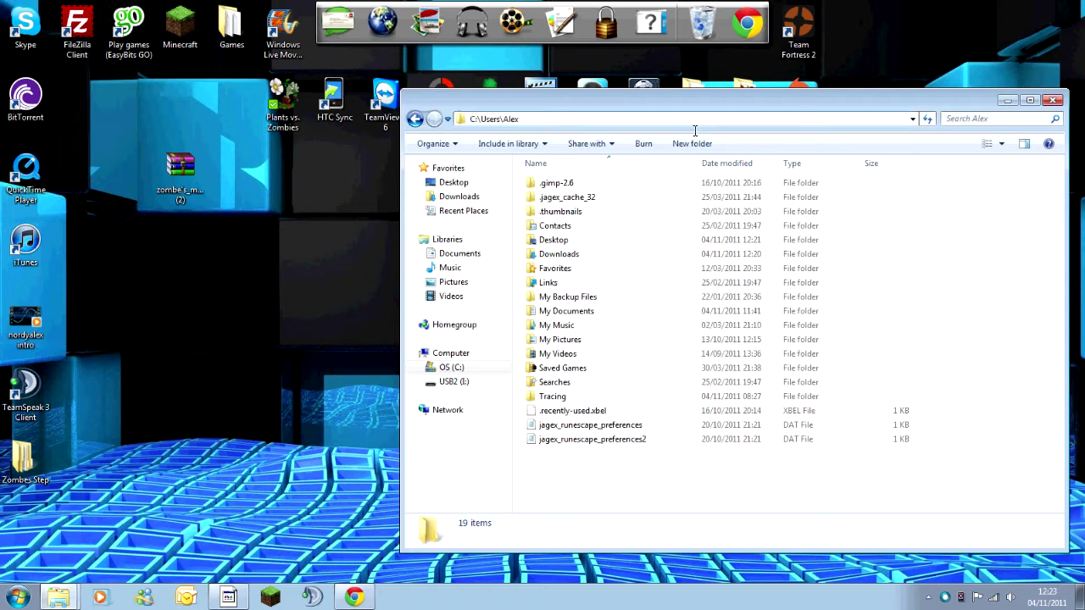
type("\\appdata")
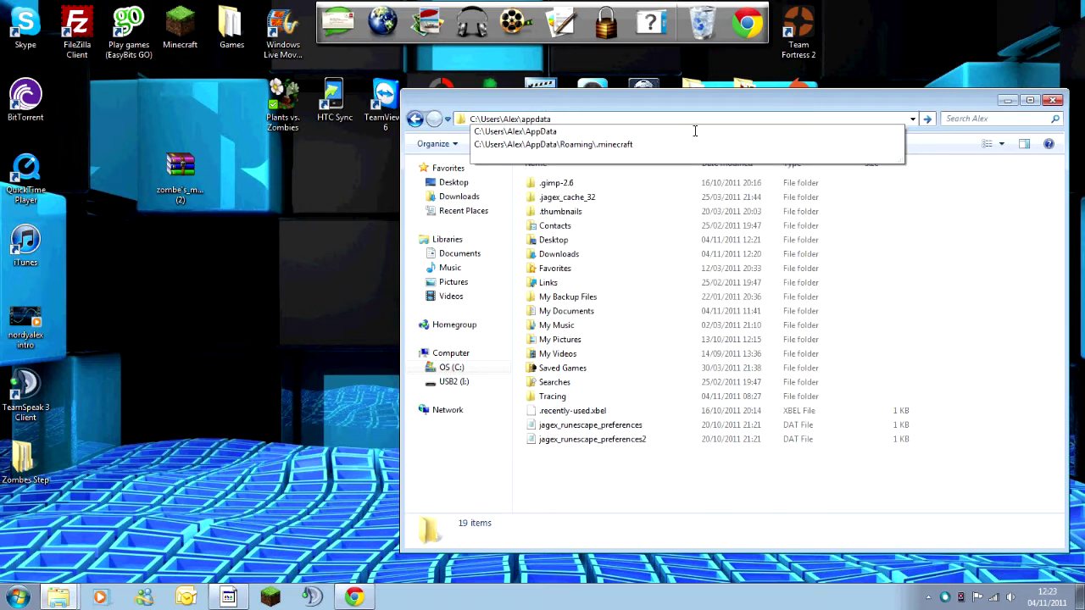
key("Return")
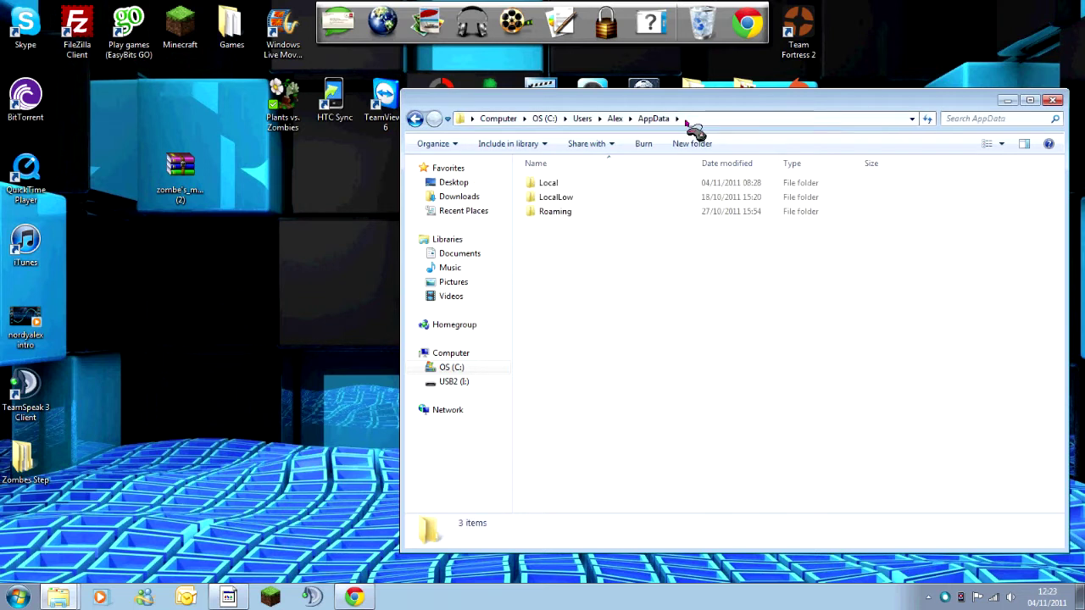
double_click(563, 216)
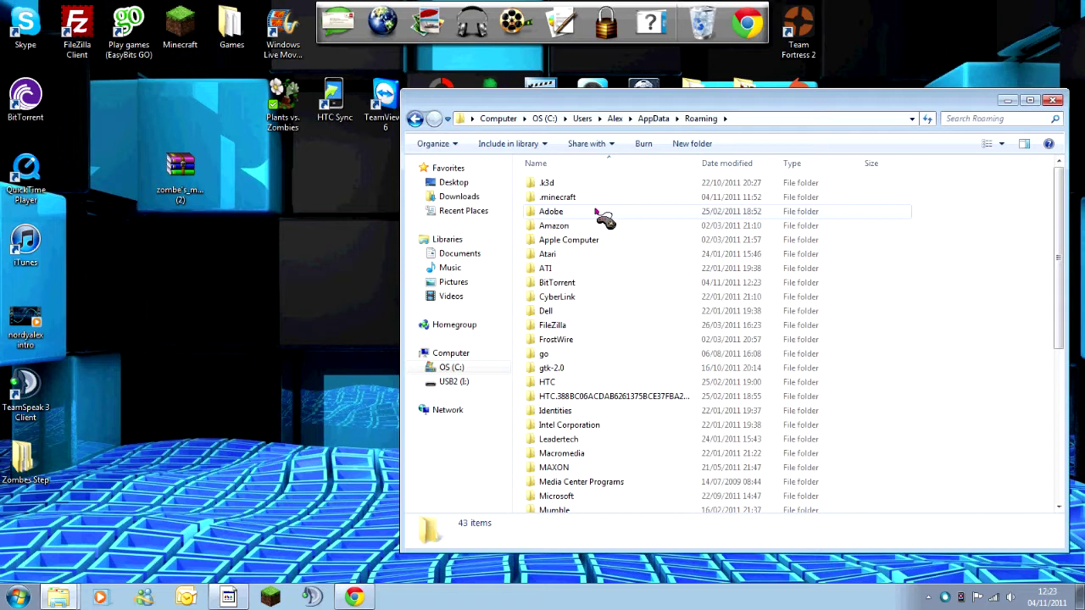
double_click(581, 201)
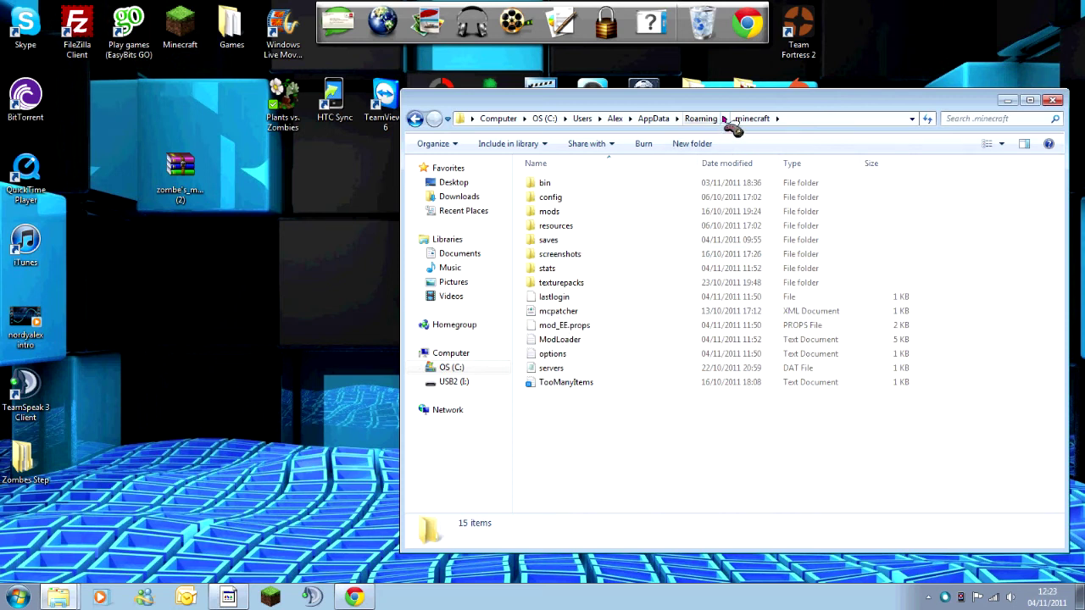
mouse_move(728, 106)
left_mouse_down()
mouse_move(727, 180)
mouse_move(710, 190)
mouse_move(722, 119)
left_mouse_up()
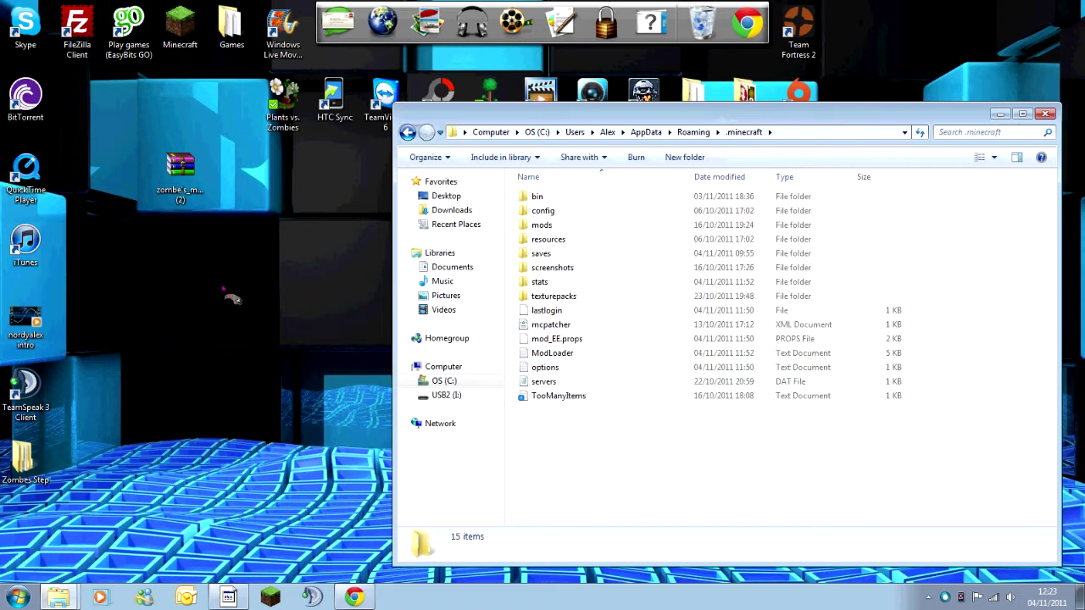
- Create a new folder on the desktop named MC Backup
right_click(225, 294)
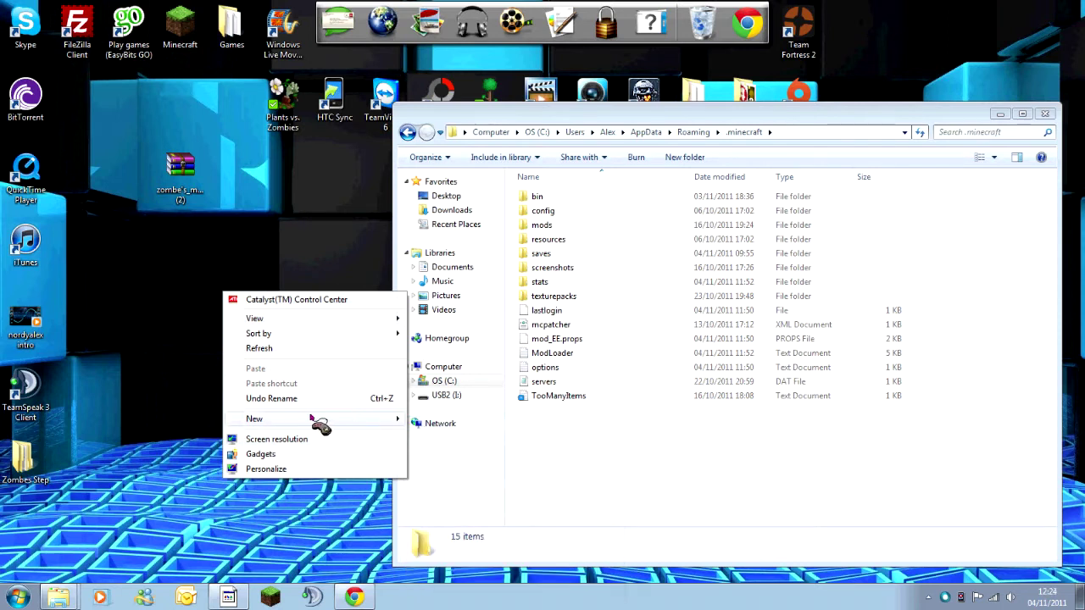
left_click_drag(631, 119, 638, 136)
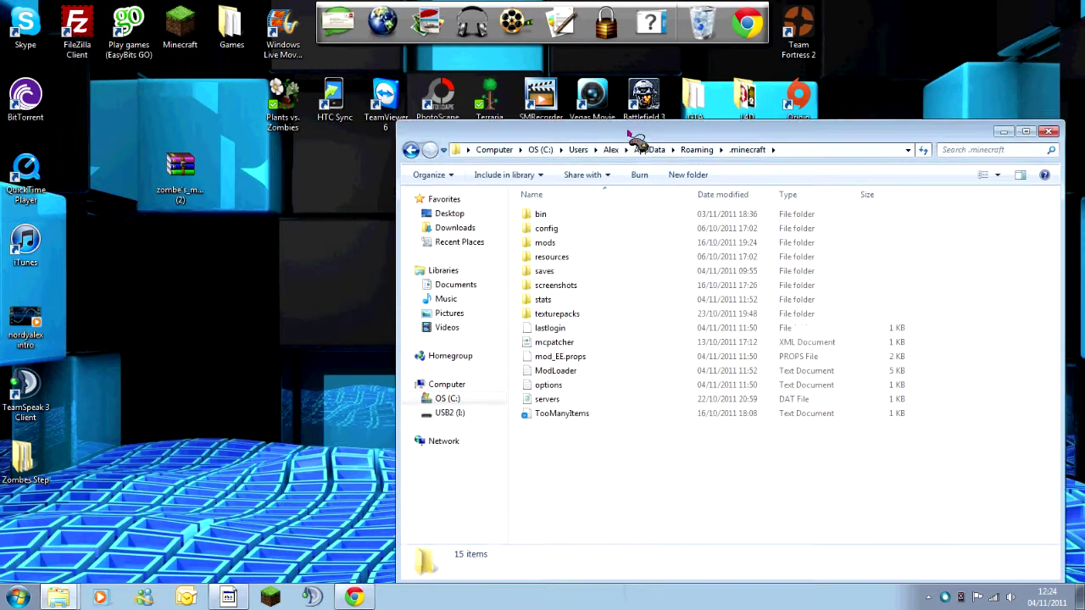
right_click(179, 245)
mouse_move(257, 373)
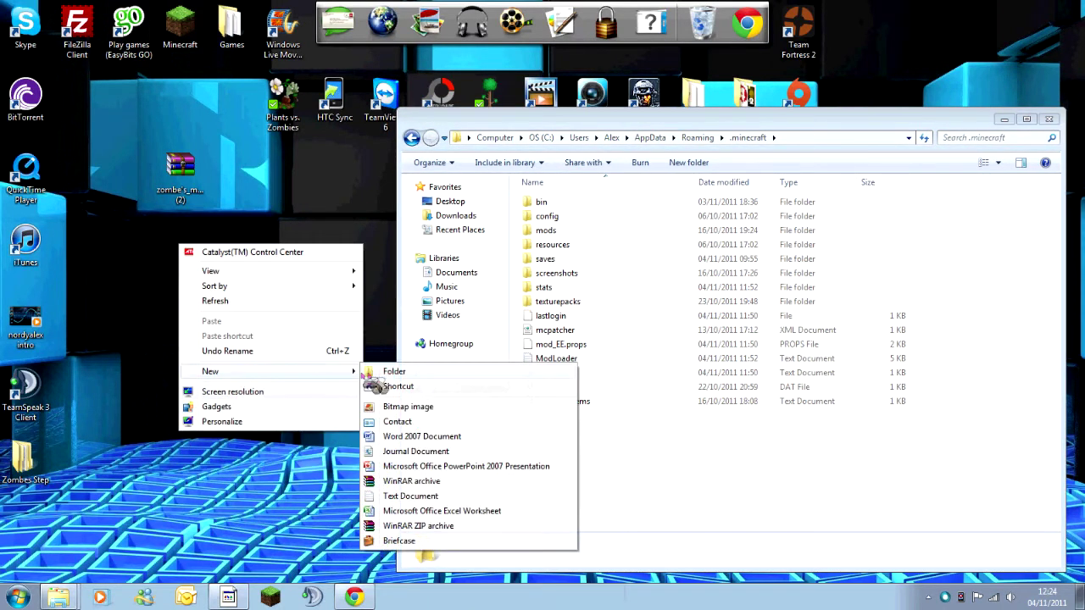
left_click(377, 371)
type("MC")
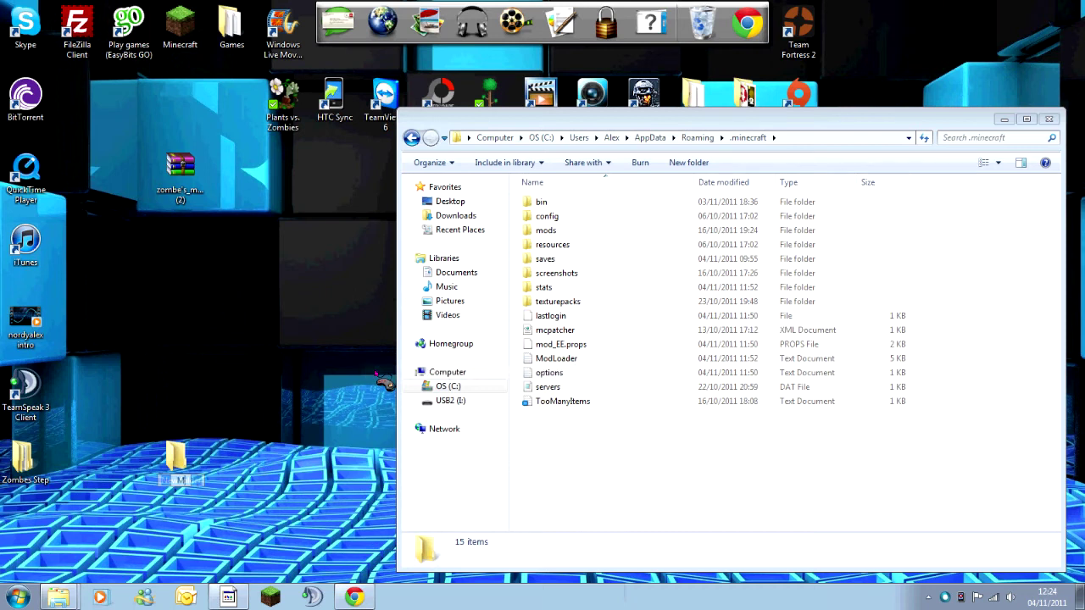
type(" Backup")
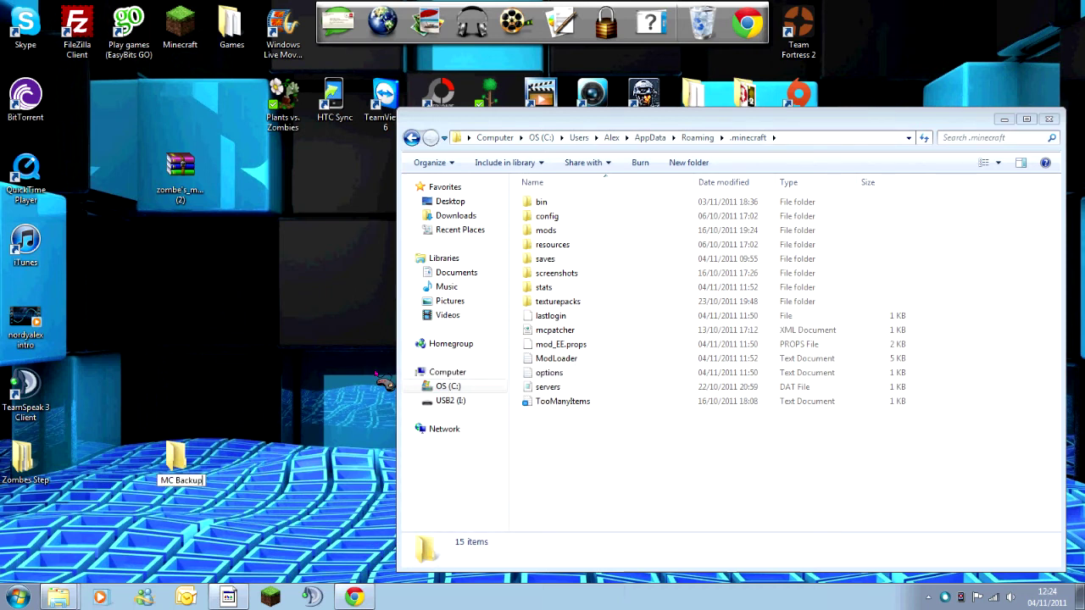
key("Return")
- Copy everything in .minecraft into MC Backup, and move the backup folder beside the Plants vs. Zombies shortcut on the desktop
left_click_drag(605, 495, 579, 203)
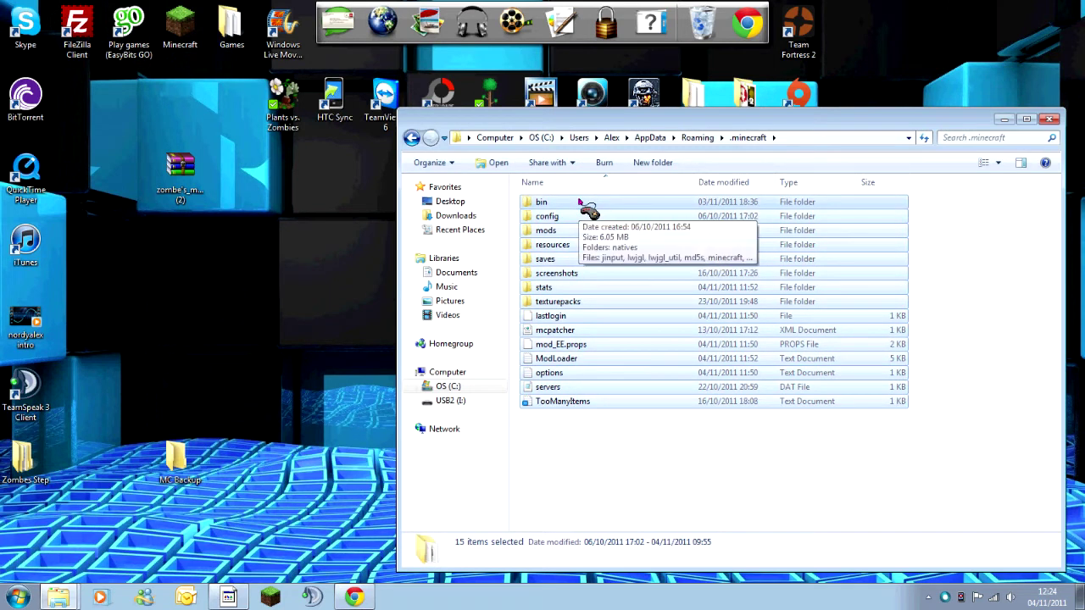
right_click(613, 317)
left_click(666, 446)
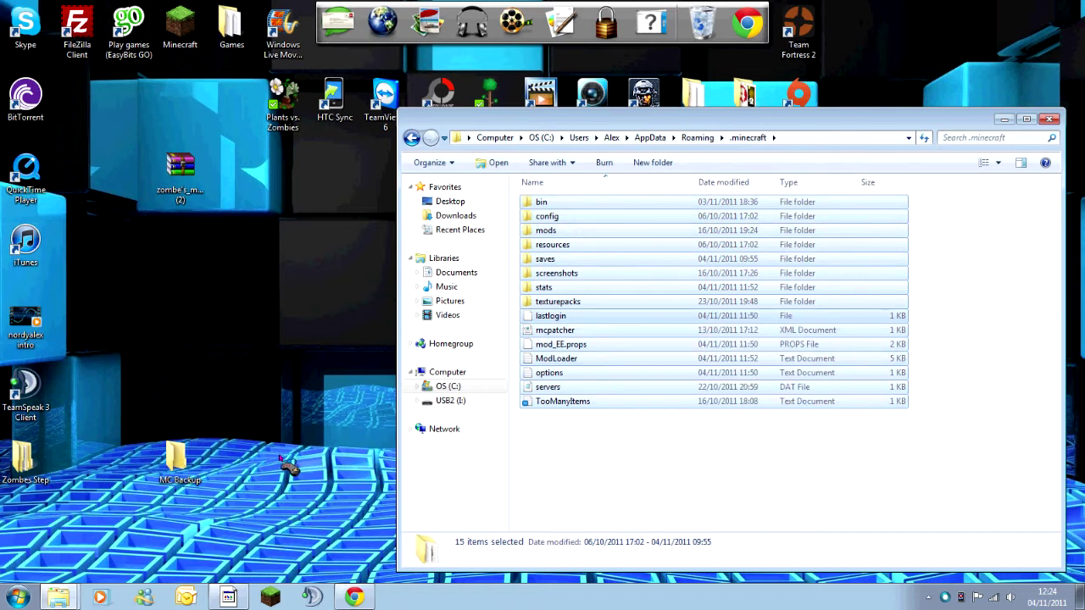
left_click(203, 468)
double_click(203, 466)
right_click(800, 166)
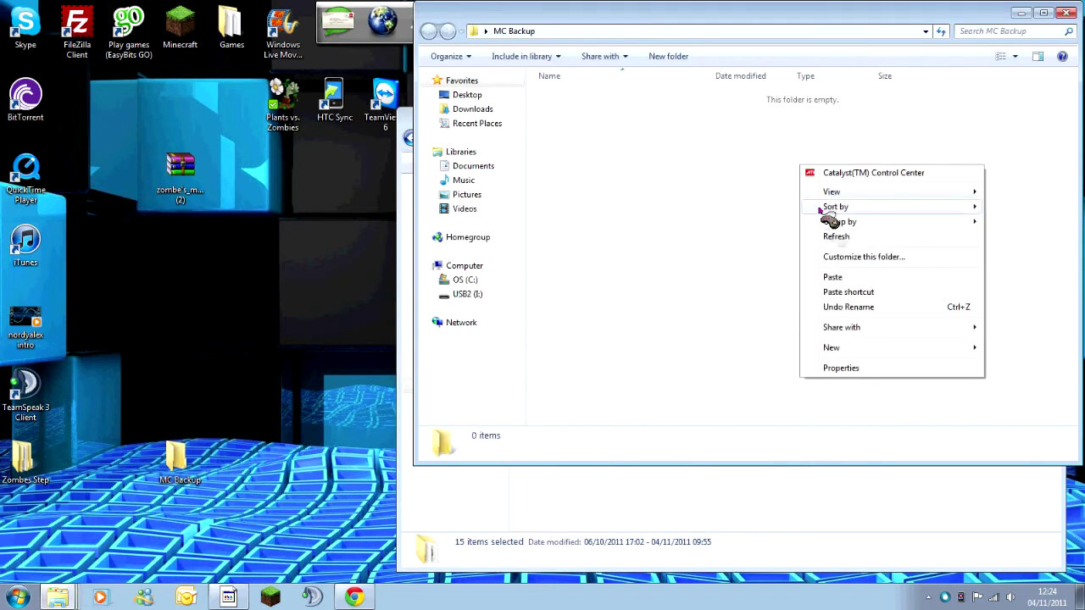
left_click(838, 282)
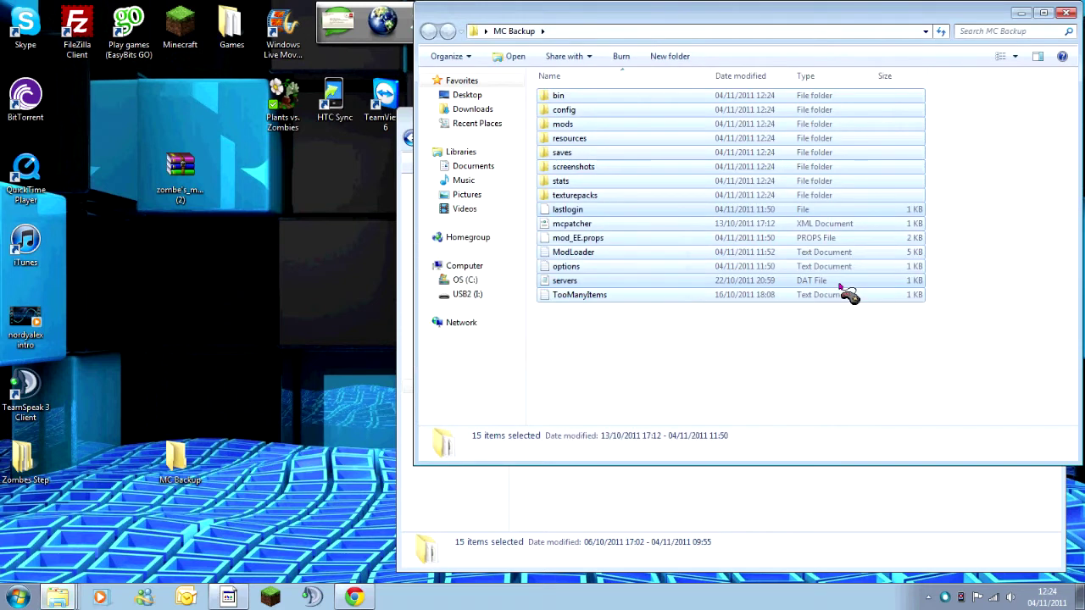
left_click(1066, 13)
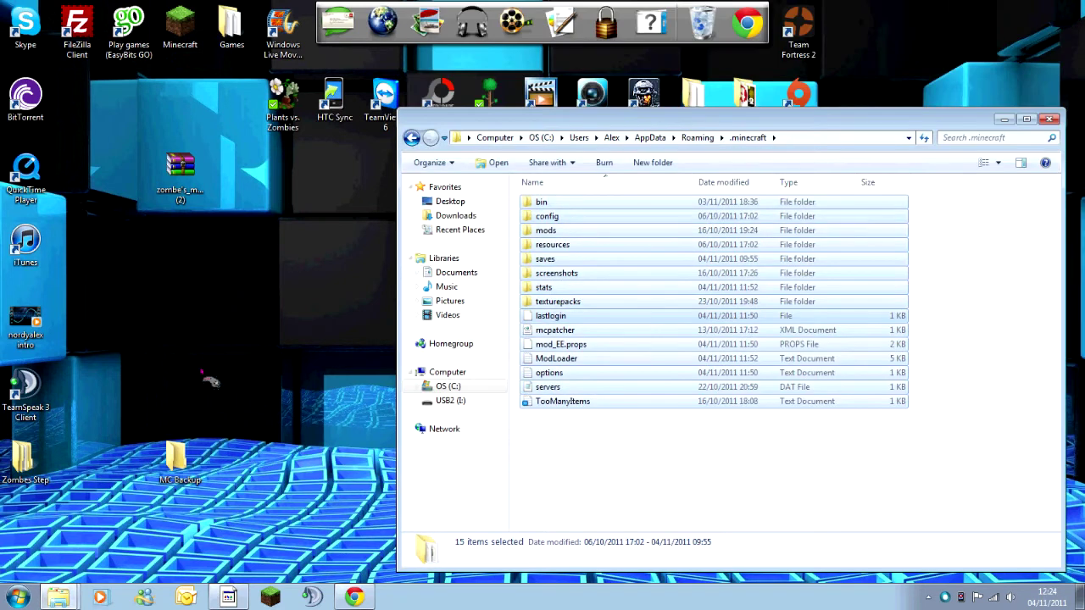
left_click_drag(180, 462, 233, 106)
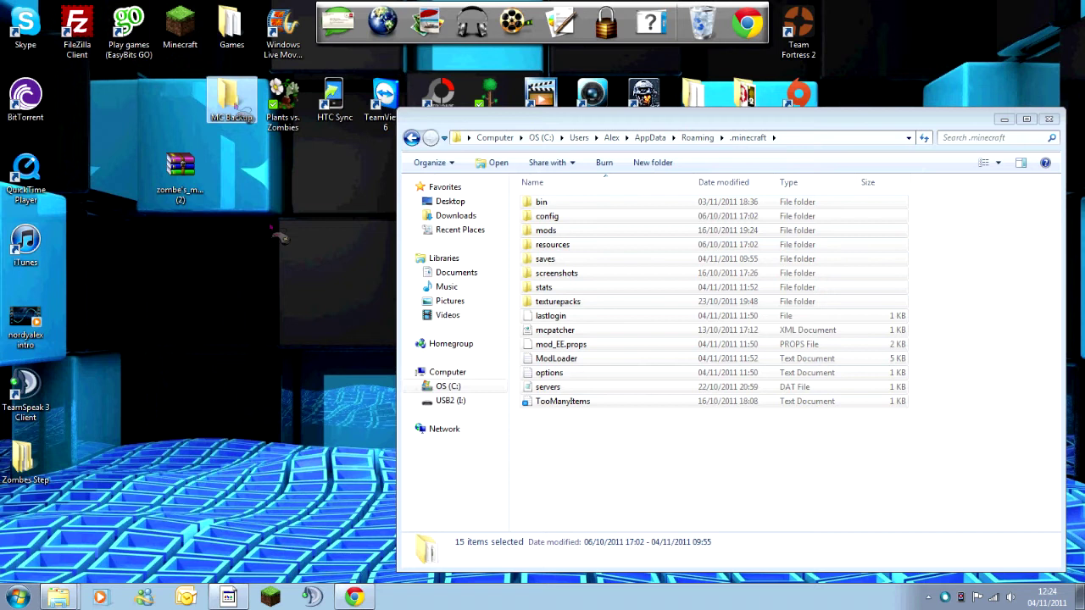
left_click(281, 239)
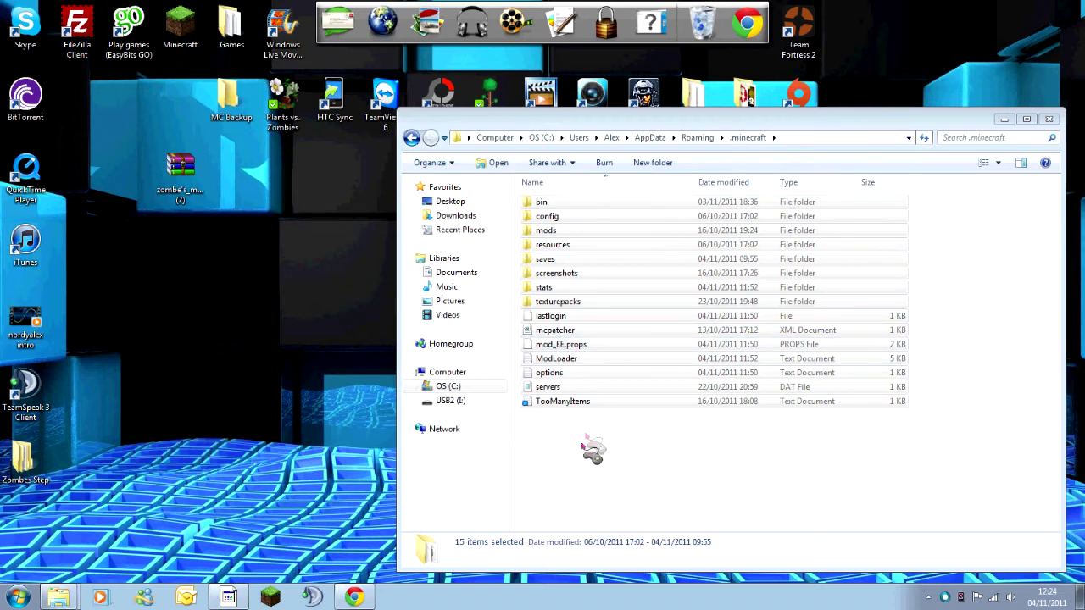
- Delete all files and folders inside .minecraft and minimize its window
left_click_drag(580, 454, 574, 203)
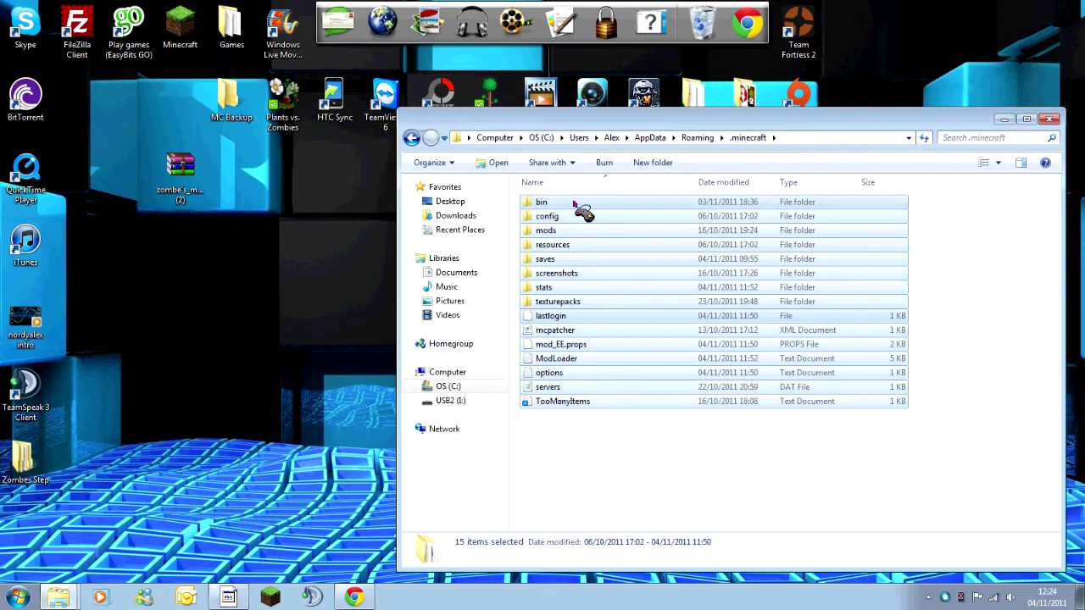
key("Delete")
key("Return")
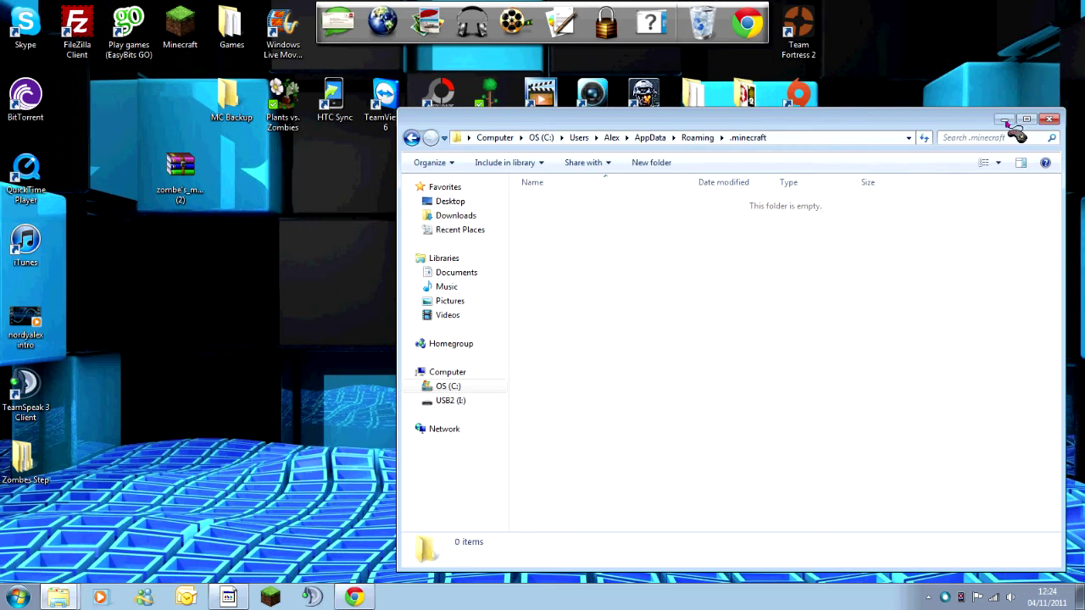
left_click(1004, 120)
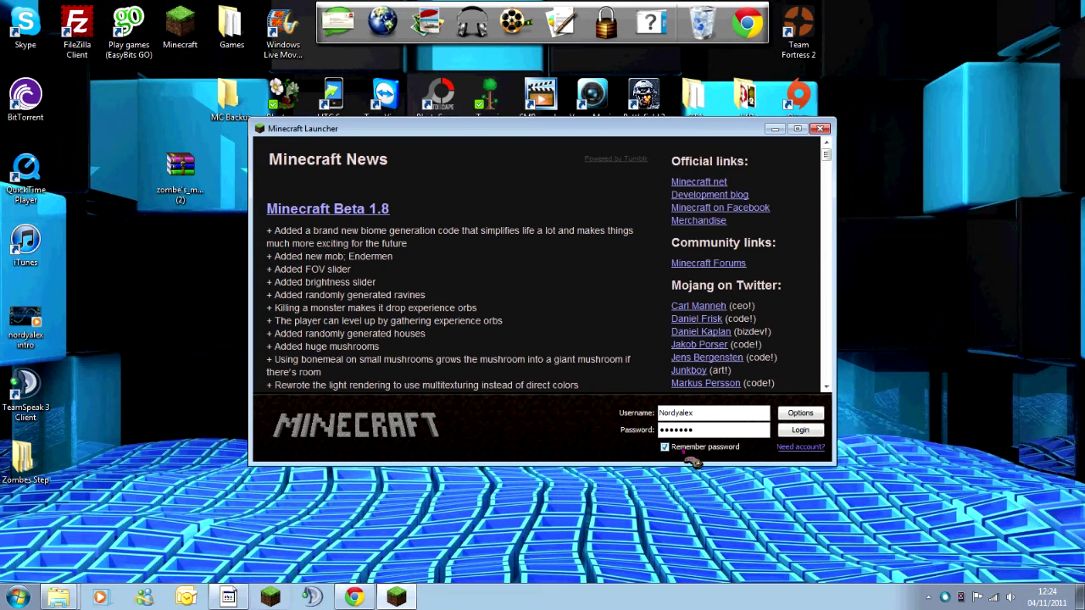
- Force a game update in the Minecraft launcher options, log in to download fresh files, and close the game at its main menu
left_click(795, 417)
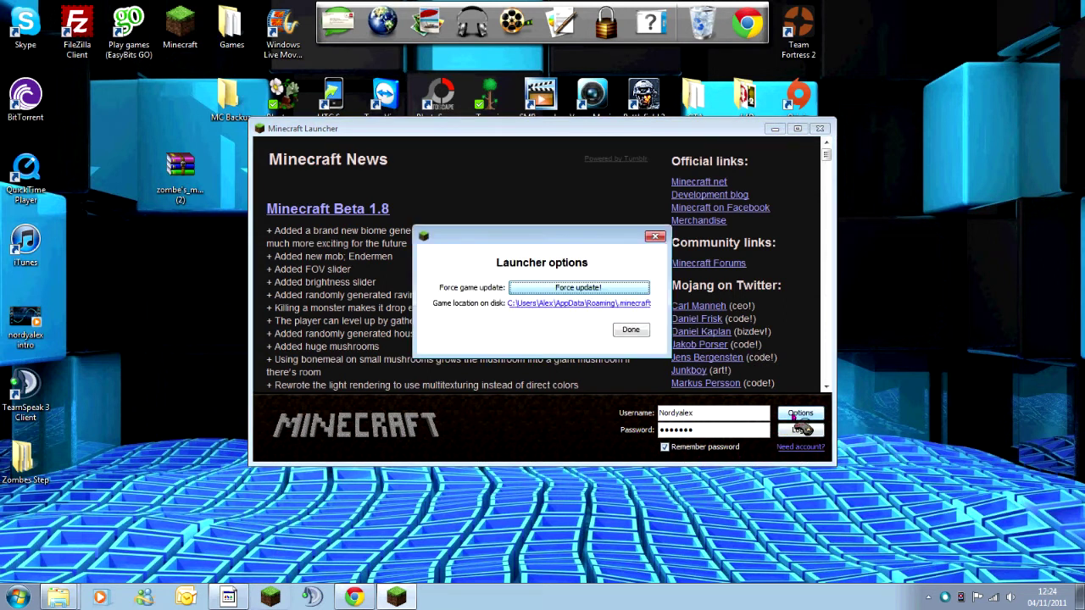
left_click(550, 288)
left_click(644, 331)
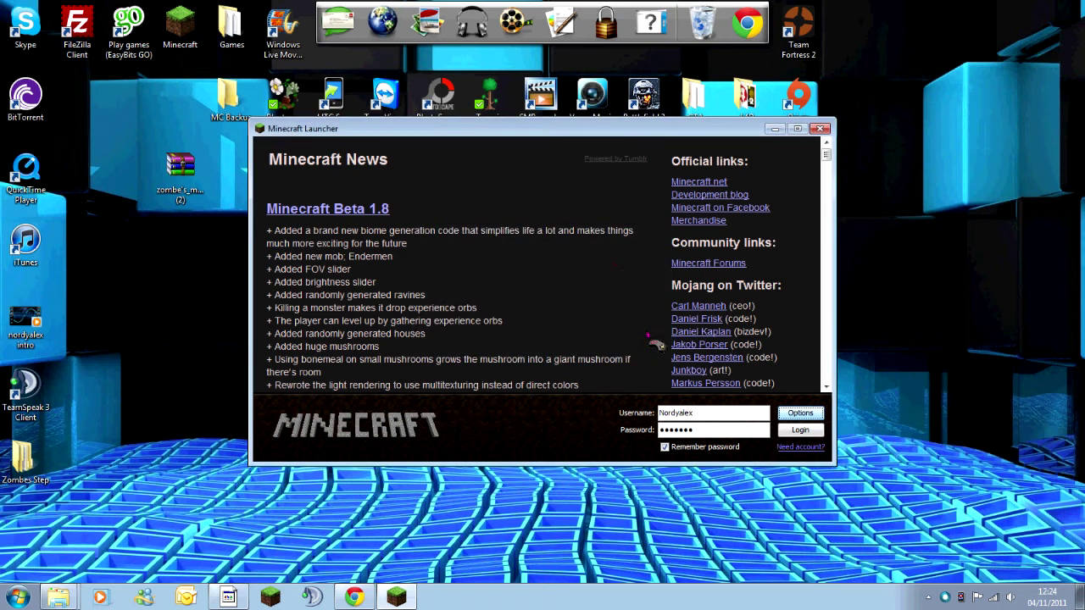
left_click(800, 431)
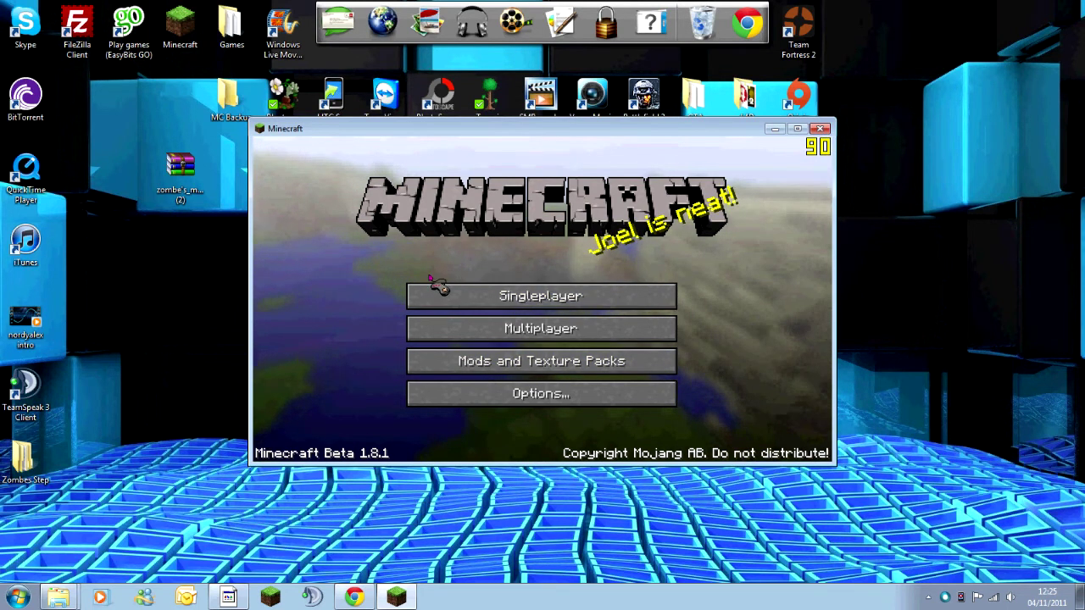
left_click(820, 129)
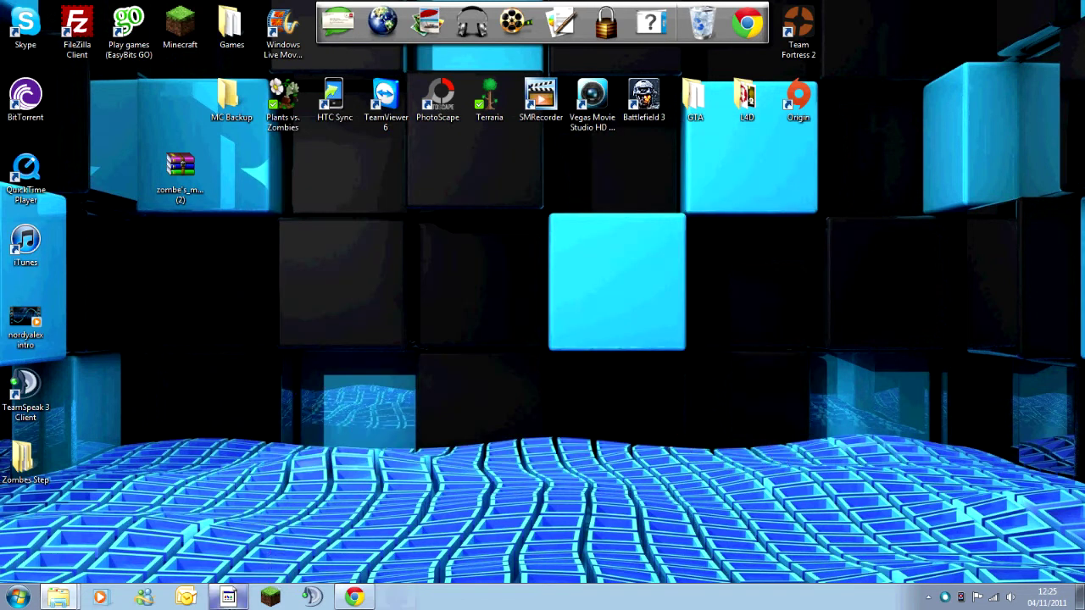
- Bring back the .minecraft folder window and open its bin folder
mouse_move(58, 597)
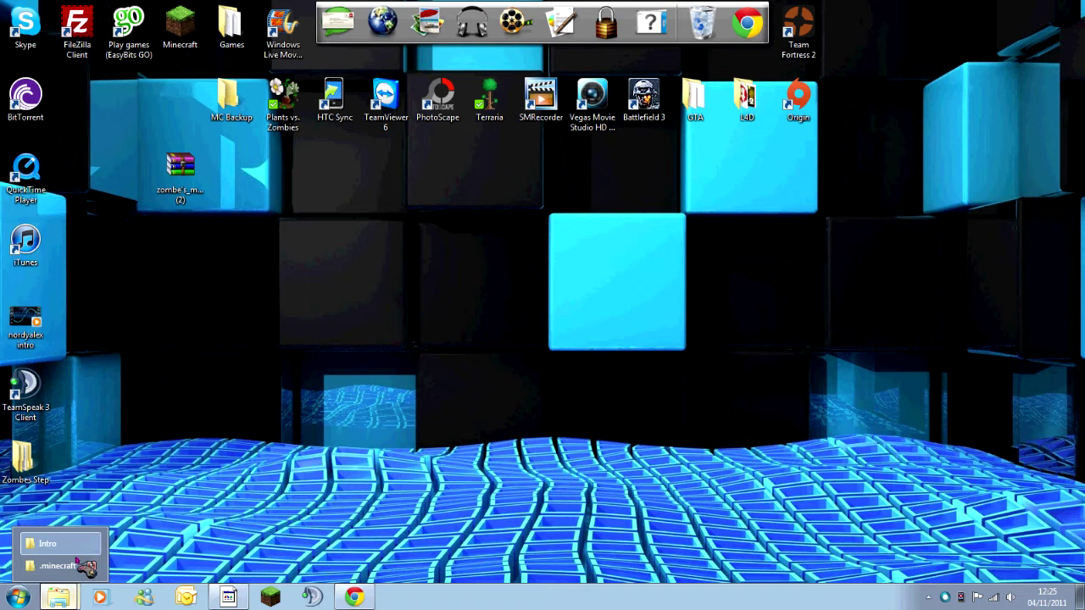
left_click(77, 565)
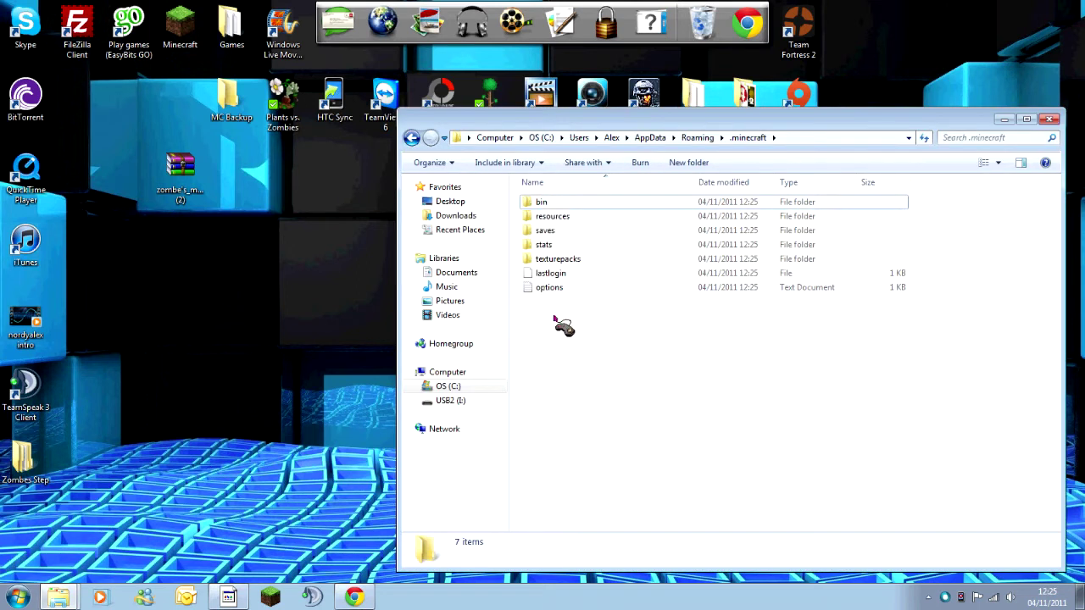
double_click(543, 202)
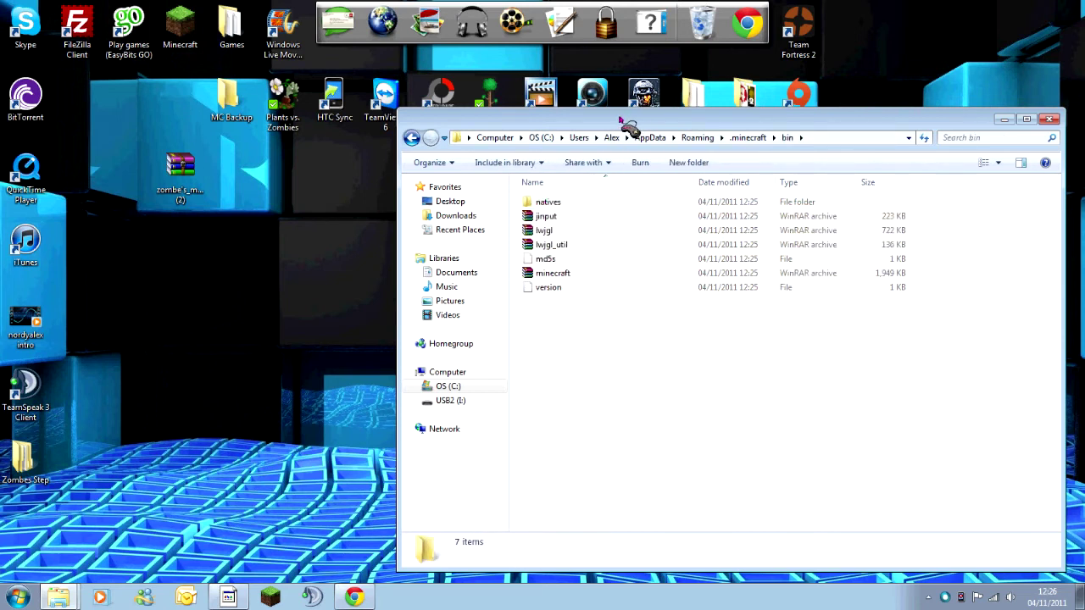
- Open the minecraft archive from the bin folder in WinRAR, docked to the right half of the screen, and dismiss the licence reminder
left_click_drag(628, 125, 1084, 281)
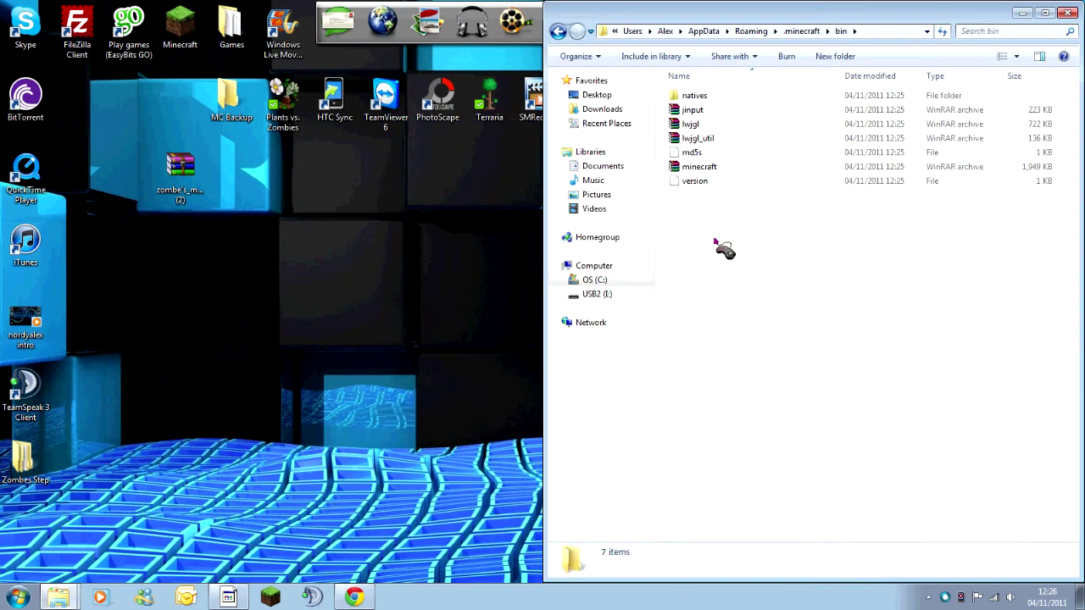
right_click(696, 169)
mouse_move(763, 228)
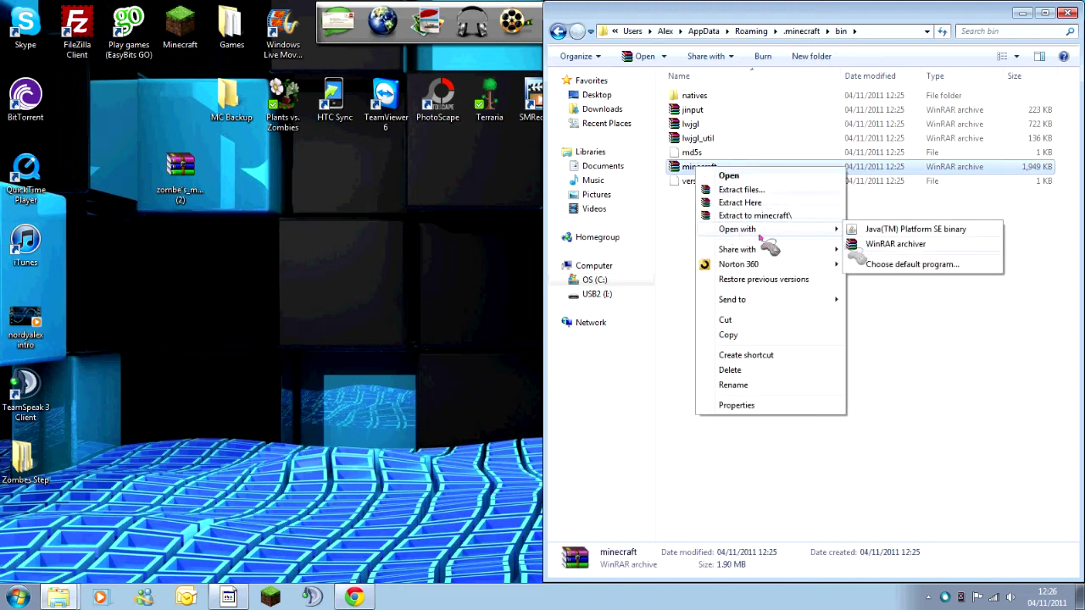
left_click(915, 251)
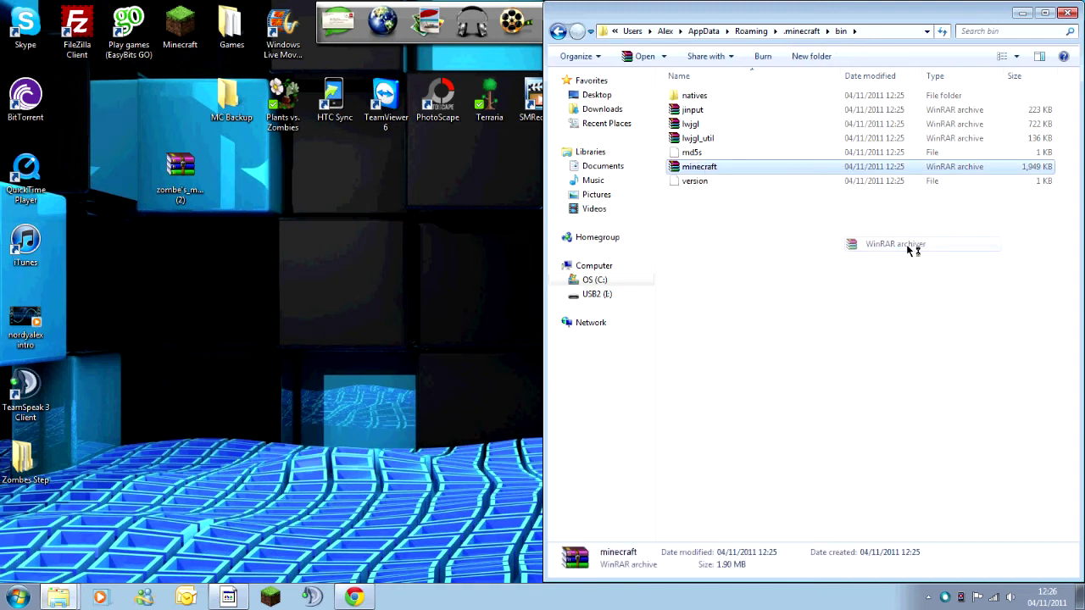
key("super+Right")
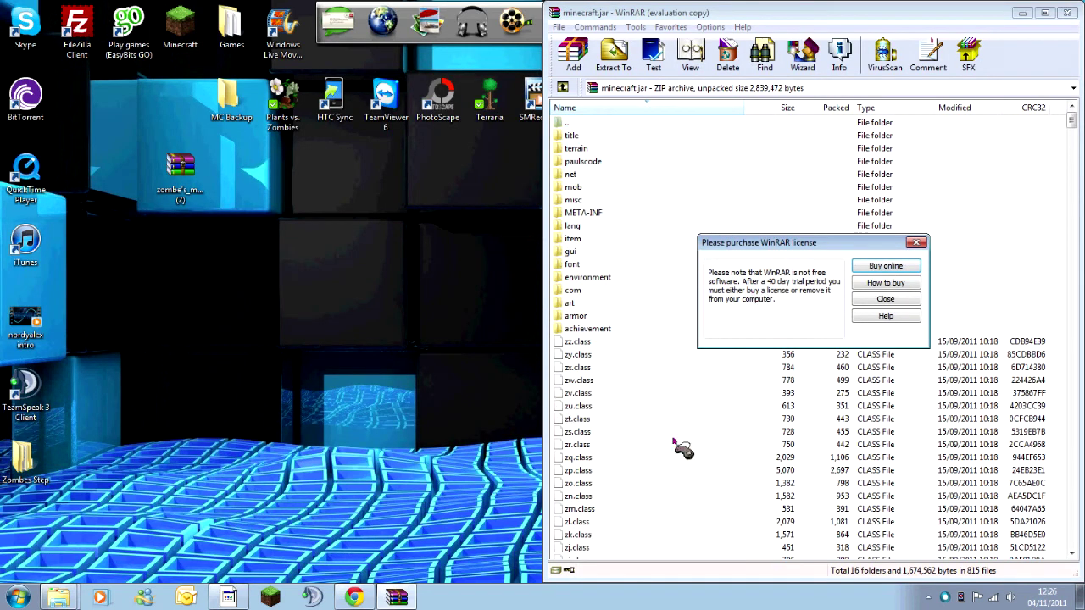
left_click(895, 299)
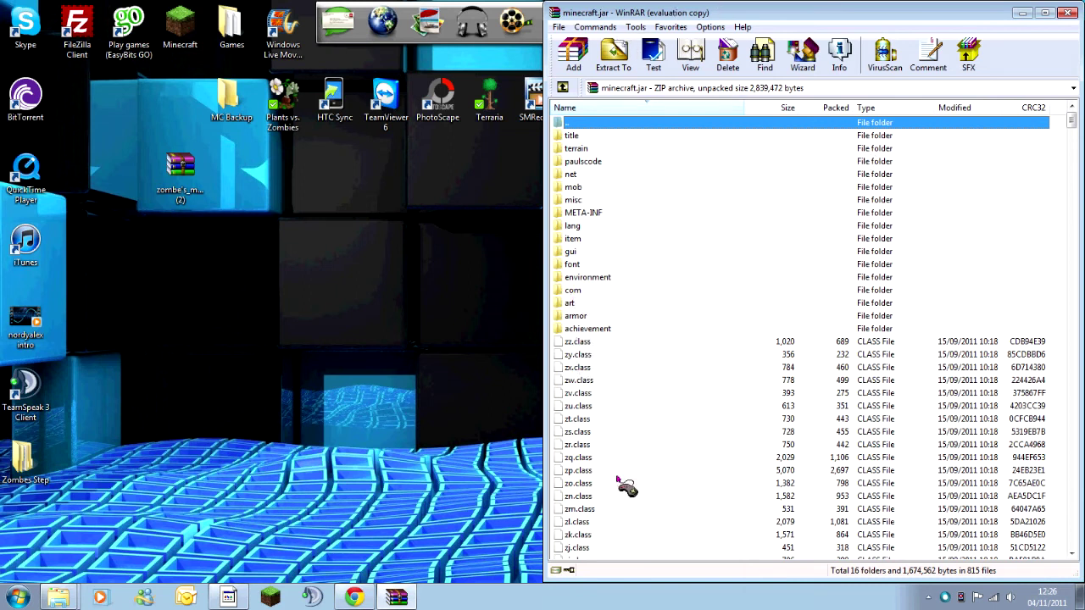
- Open the Zombe's modpack zip from the desktop, docked to the left half of the screen beside minecraft.jar, and dismiss its licence reminder
left_click(364, 322)
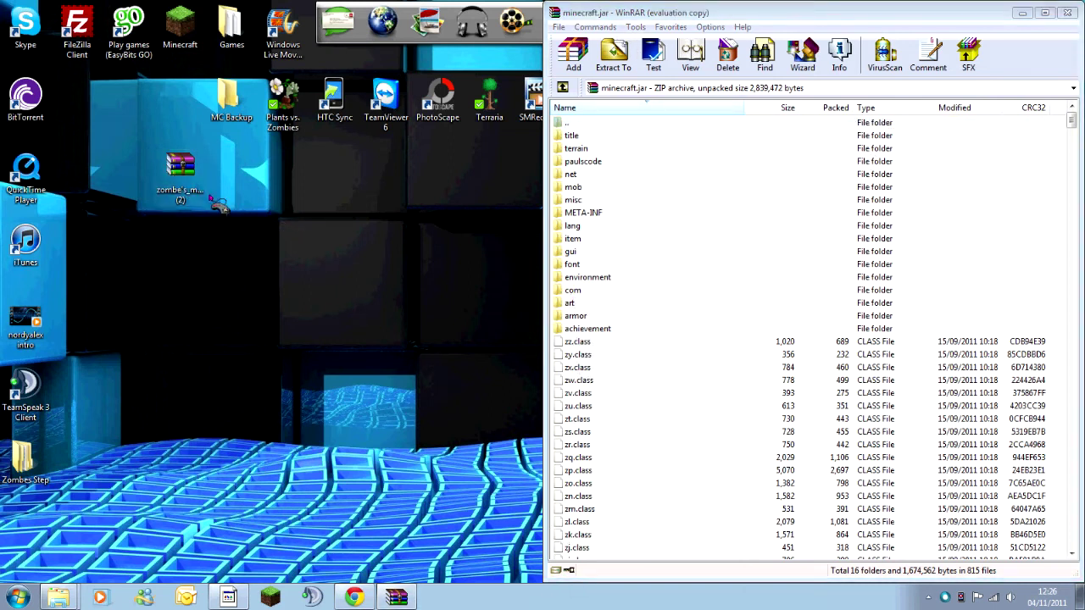
double_click(180, 182)
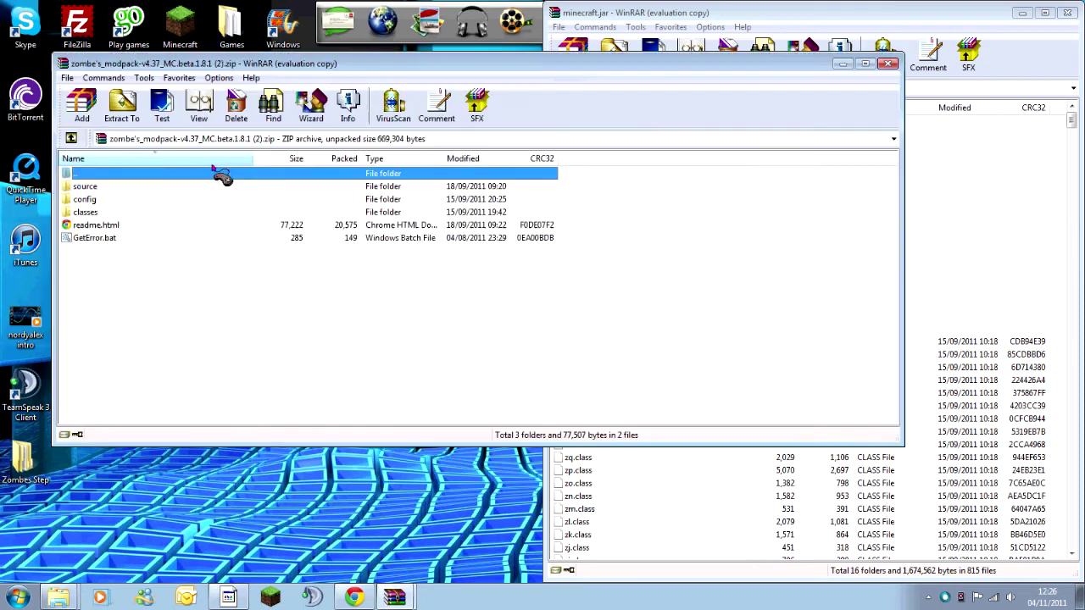
key("super+Left")
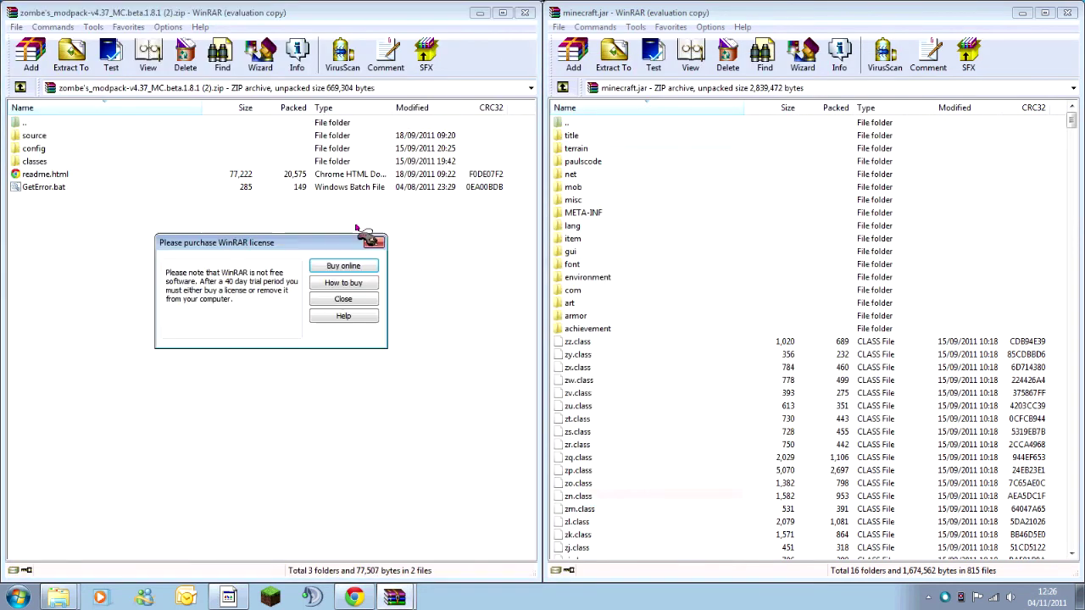
left_click(343, 299)
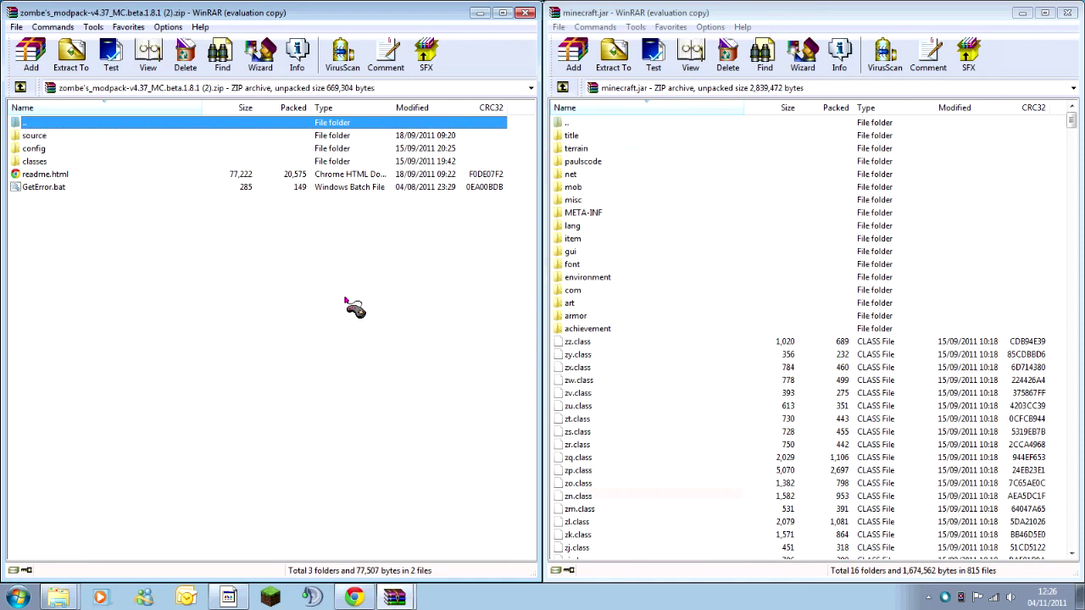